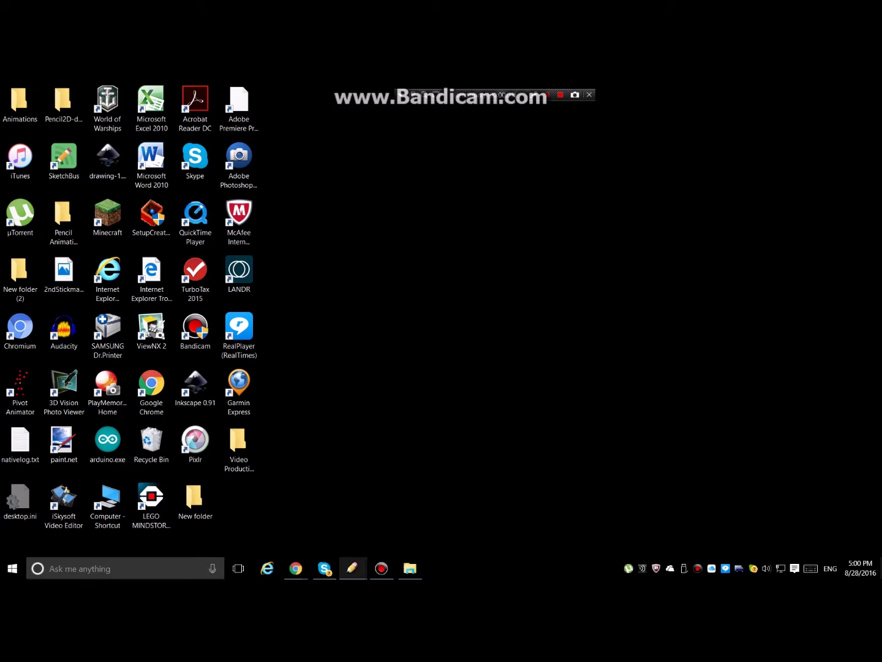
- Switch to Pencil2D and play the bouncing-ball animation on the lower bitmap layer
{"action": "mouse_move", "coordinate": [352, 568]}
{"action": "left_click", "coordinate": [408, 518]}
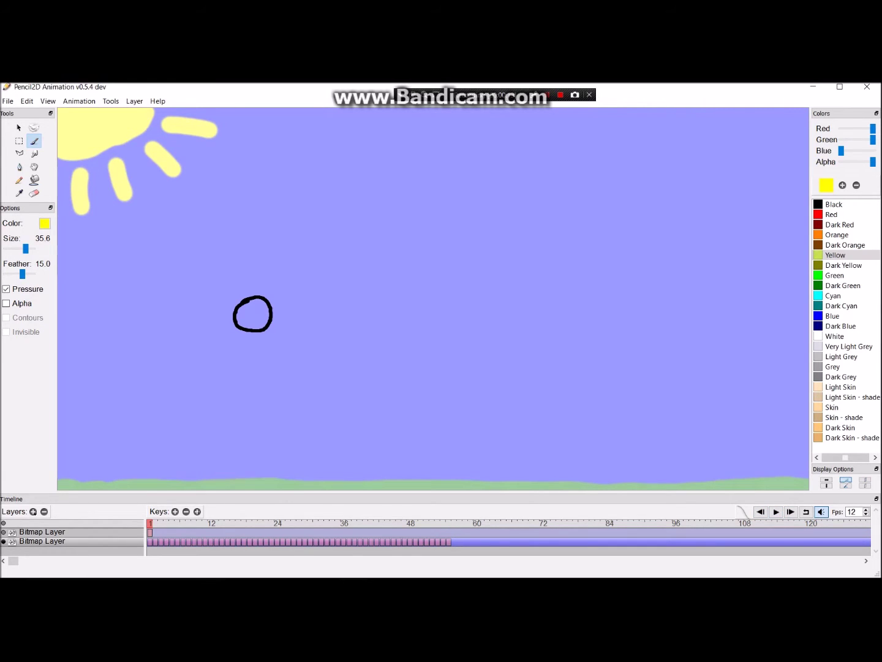
{"action": "left_click", "coordinate": [42, 531]}
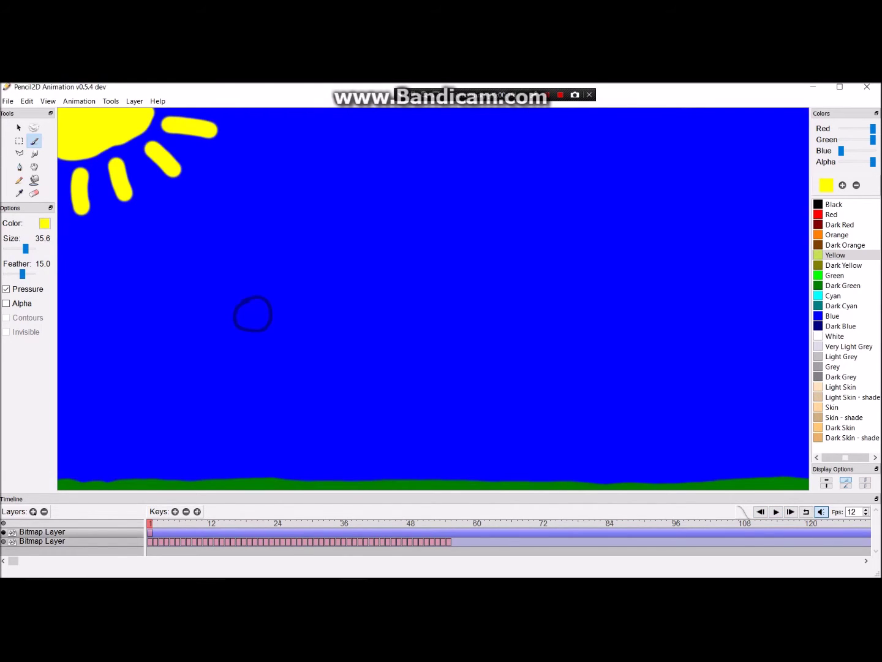
{"action": "left_click", "coordinate": [42, 541]}
{"action": "left_click", "coordinate": [776, 512]}
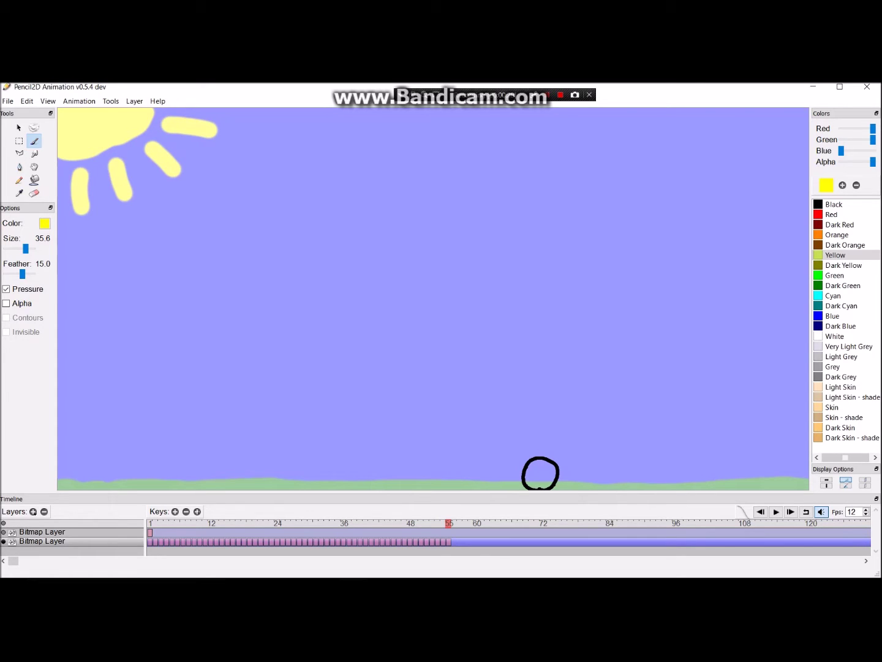
- Start an image sequence export saved as BallBounce.png in the New folder inside Pencil Animation Stuff
{"action": "left_click", "coordinate": [8, 102]}
{"action": "mouse_move", "coordinate": [37, 188]}
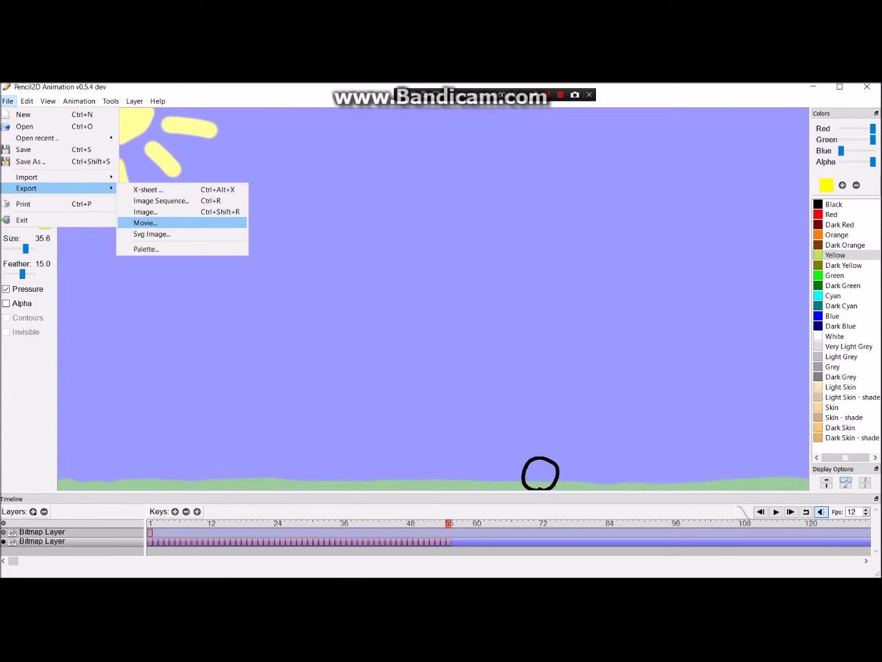
{"action": "left_click", "coordinate": [161, 201]}
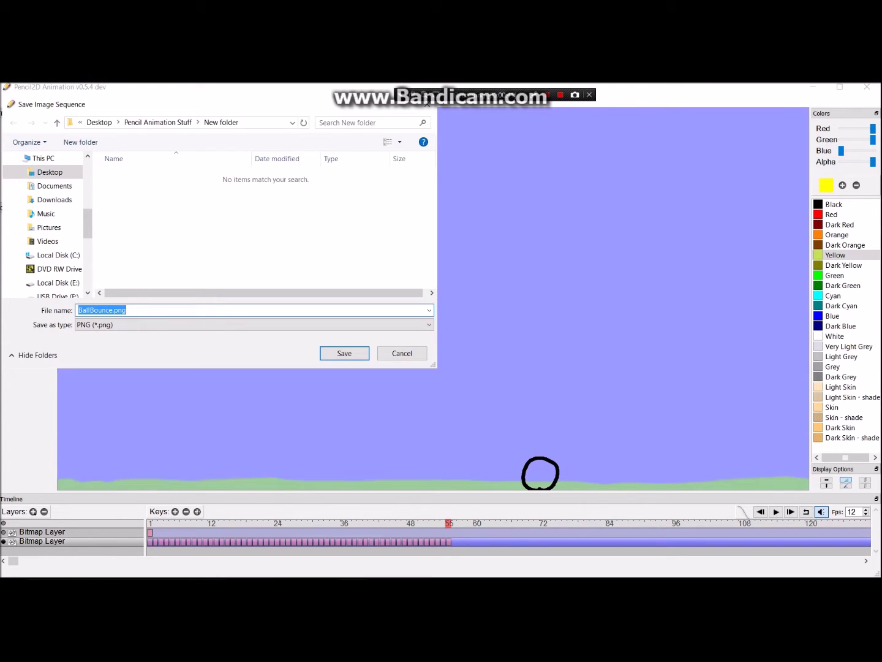
{"action": "key", "text": "Return"}
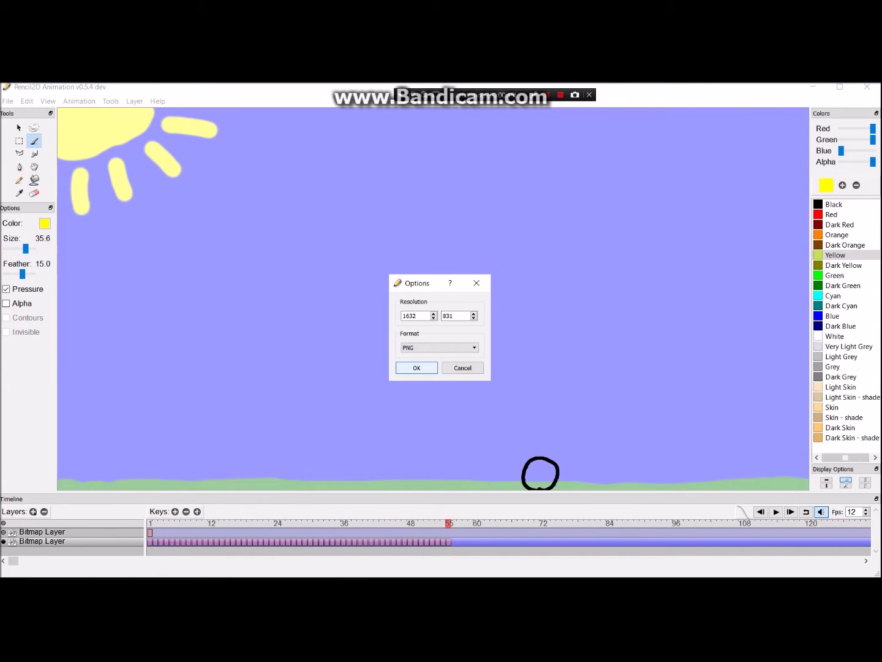
- Export the image sequence in PNG format at a resolution of 1632 by 831
{"action": "left_click", "coordinate": [439, 347]}
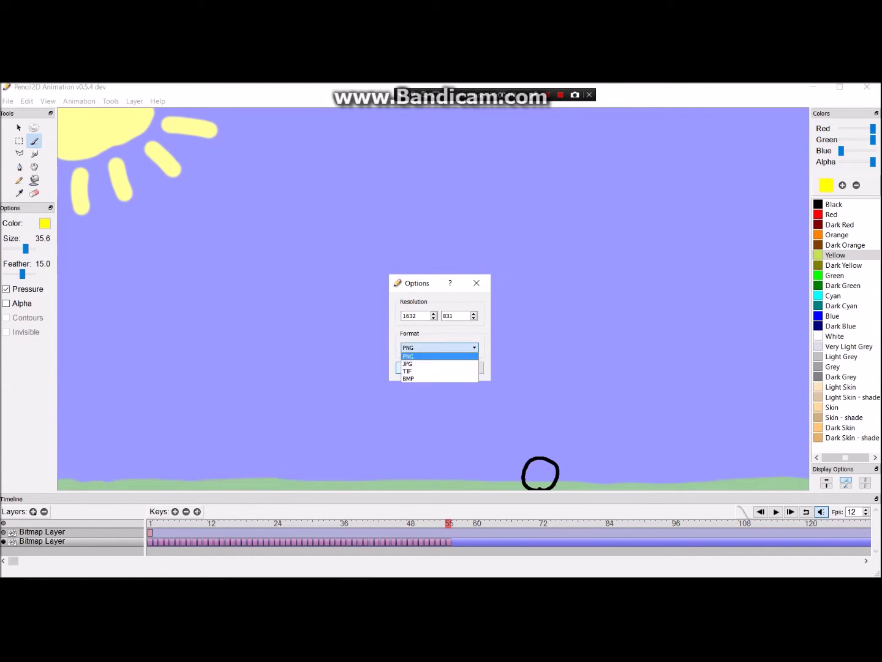
{"action": "left_click", "coordinate": [439, 347]}
{"action": "left_click", "coordinate": [439, 347]}
{"action": "key", "text": "Up"}
{"action": "key", "text": "Down"}
{"action": "key", "text": "Down"}
{"action": "key", "text": "Down"}
{"action": "key", "text": "Up"}
{"action": "key", "text": "Up"}
{"action": "key", "text": "Up"}
{"action": "key", "text": "Return"}
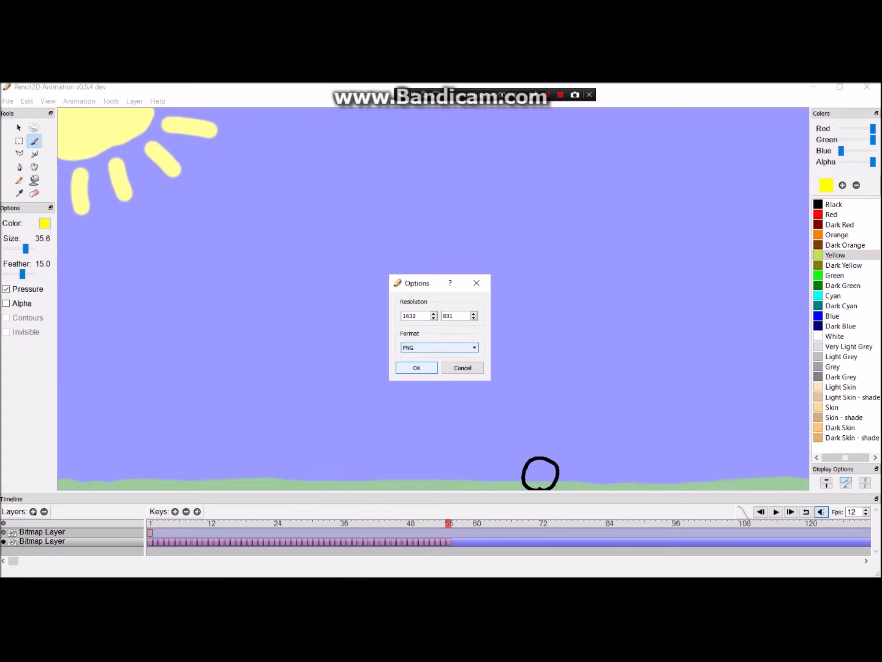
{"action": "key", "text": "shift+Tab"}
{"action": "key", "text": "shift+Tab"}
{"action": "key", "text": "Tab"}
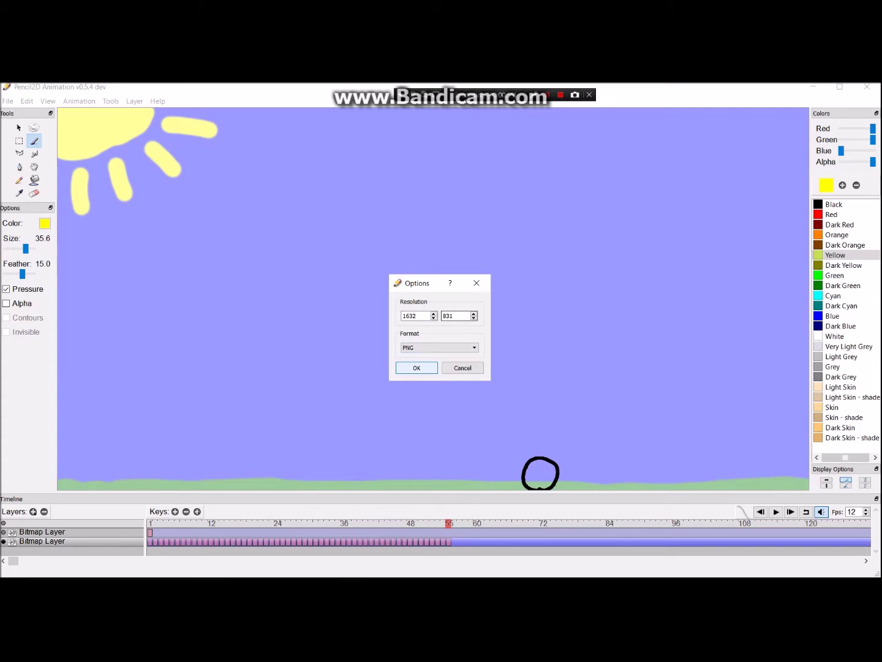
{"action": "key", "text": "shift+Tab"}
{"action": "key", "text": "Tab"}
{"action": "key", "text": "shift+Tab"}
{"action": "key", "text": "Return"}
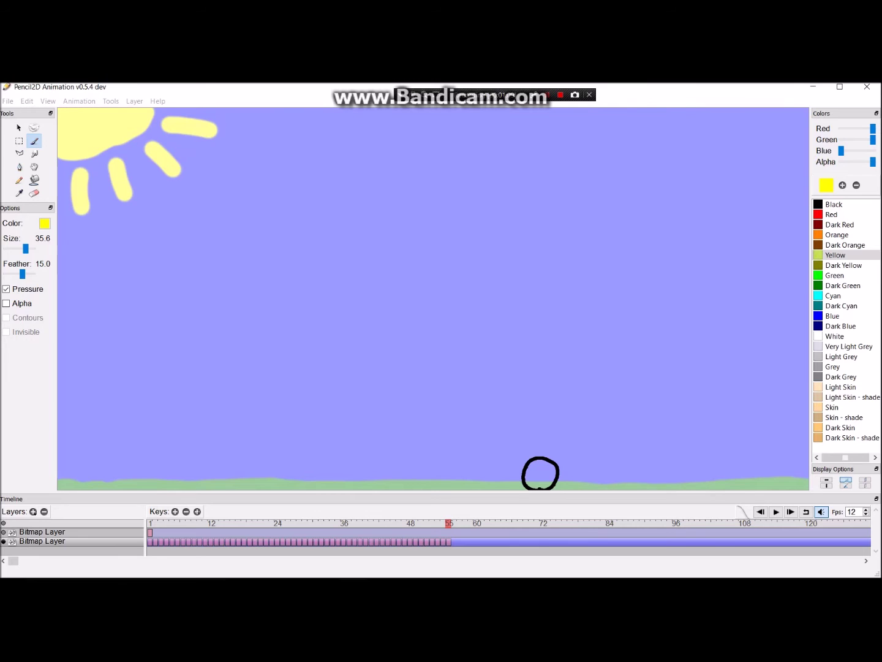
- Minimize the animation program and switch to the File Explorer window showing New folder
{"action": "left_click", "coordinate": [813, 86]}
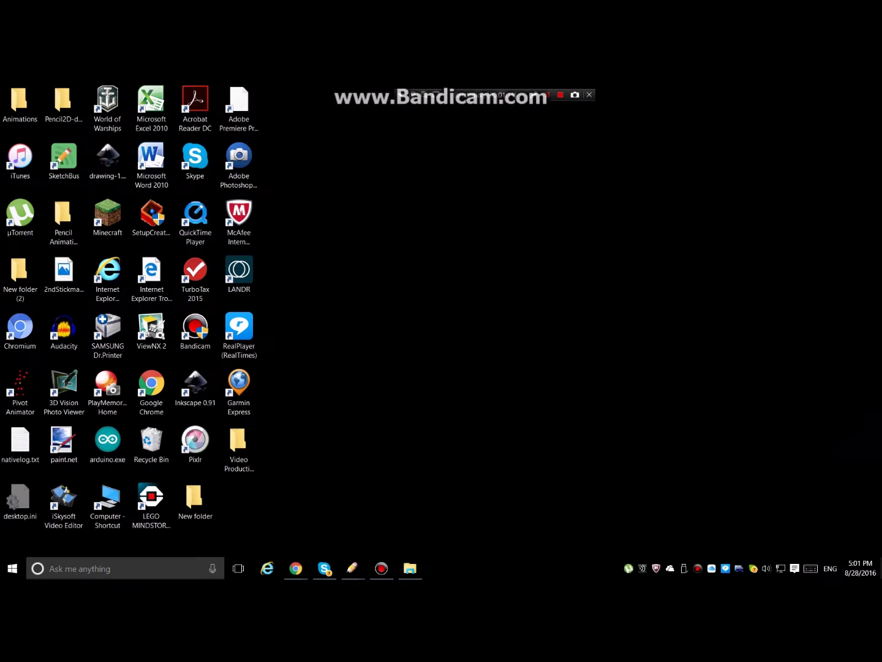
{"action": "mouse_move", "coordinate": [410, 568]}
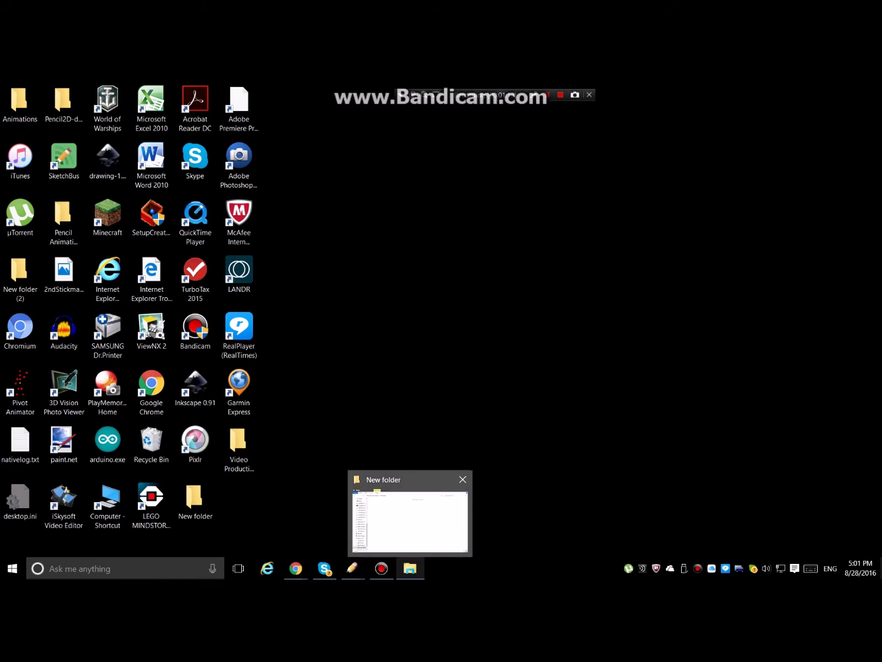
{"action": "left_click", "coordinate": [410, 520]}
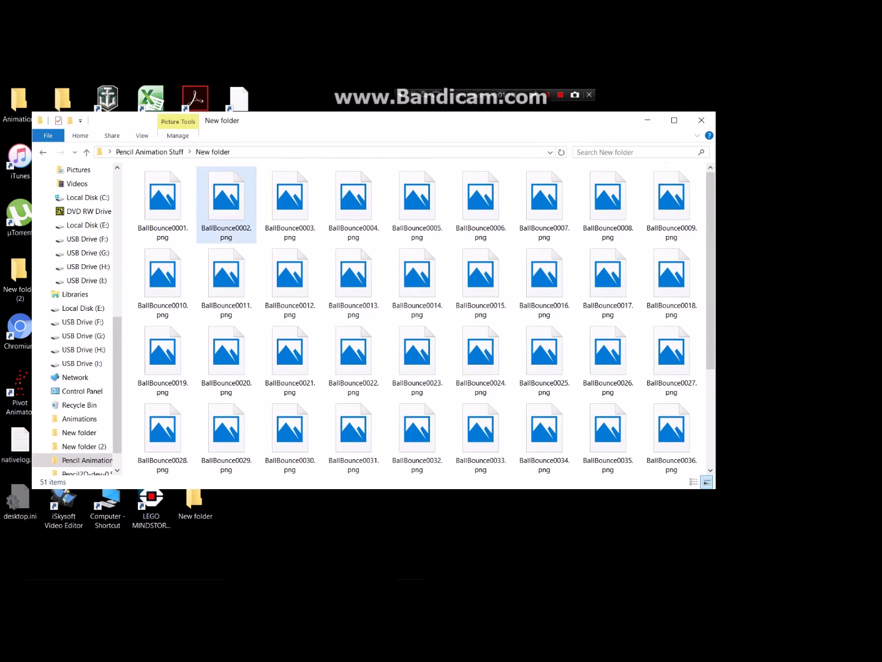
- Open BallBounce0001.png in Photos, check the exported frames one by one up to BallBounce0022.png, and close the viewer
{"action": "double_click", "coordinate": [162, 197]}
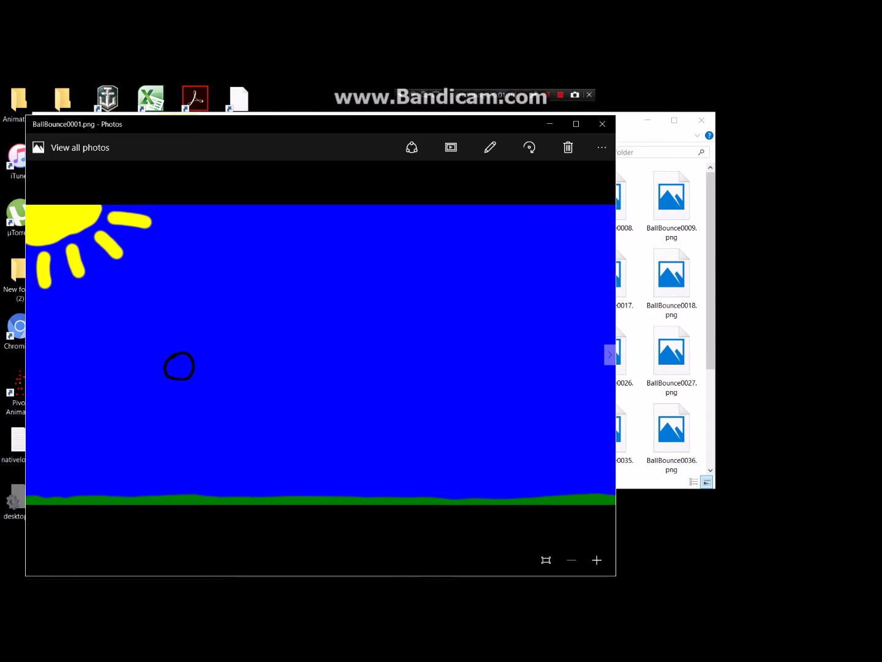
{"action": "key", "text": "Right"}
{"action": "key", "text": "Right"}
{"action": "key", "text": "Right"}
{"action": "key", "text": "Right"}
{"action": "key", "text": "Right"}
{"action": "key", "text": "Right"}
{"action": "key", "text": "Right"}
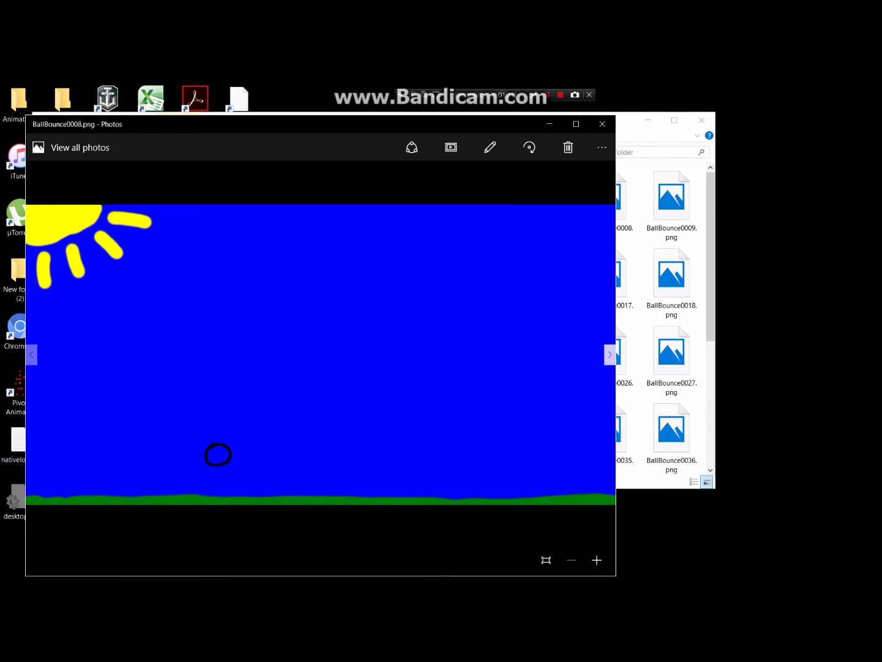
{"action": "key", "text": "Right"}
{"action": "key", "text": "Right"}
{"action": "key", "text": "Right"}
{"action": "key", "text": "Right"}
{"action": "key", "text": "Right"}
{"action": "key", "text": "Right"}
{"action": "key", "text": "Right"}
{"action": "key", "text": "Right"}
{"action": "key", "text": "Right"}
{"action": "key", "text": "Right"}
{"action": "key", "text": "Right"}
{"action": "key", "text": "Right"}
{"action": "key", "text": "Right"}
{"action": "key", "text": "Right"}
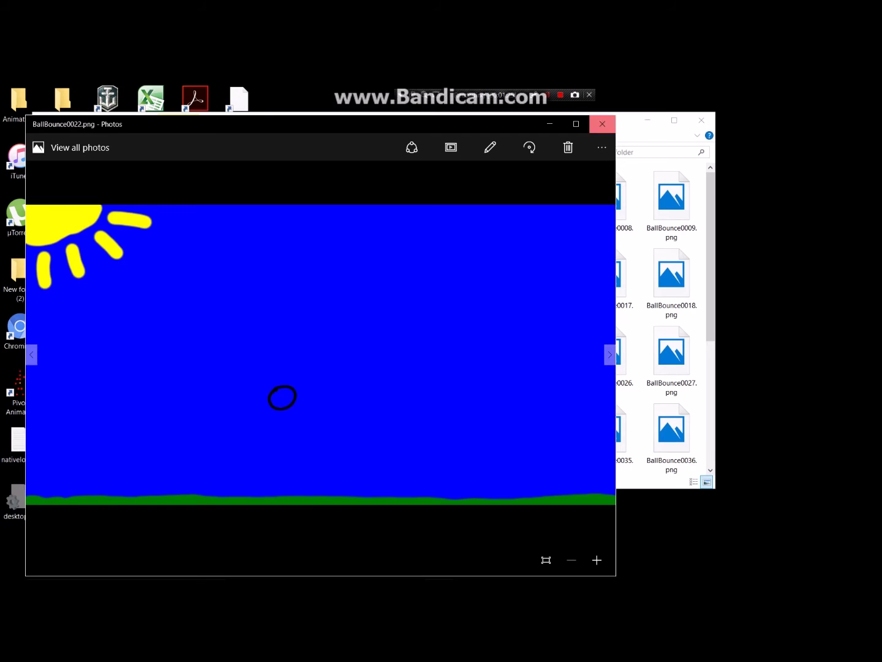
{"action": "left_click", "coordinate": [602, 124]}
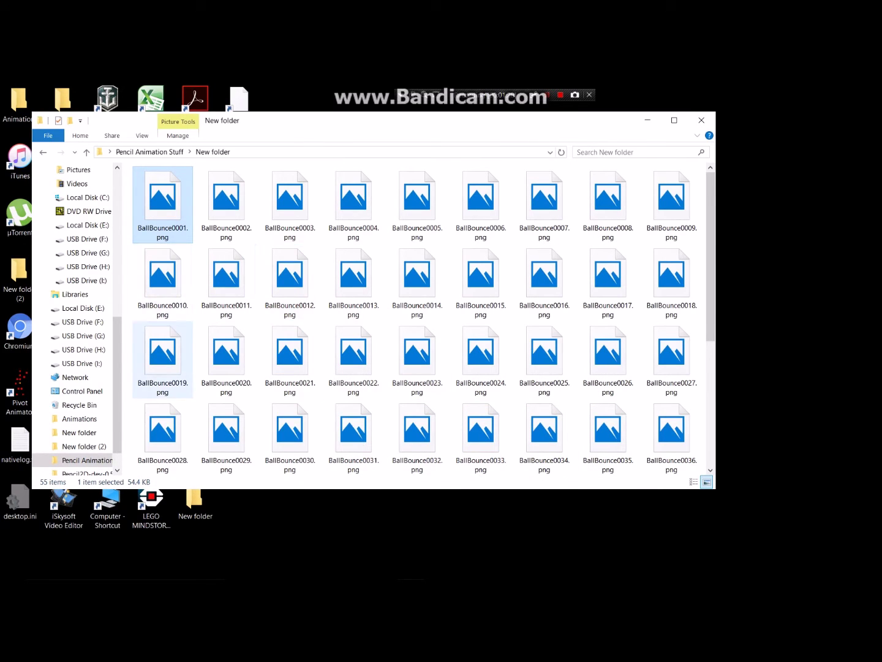
- Launch Movie Maker and restore its window to a smaller size beside the frames folder
{"action": "left_click", "coordinate": [197, 321]}
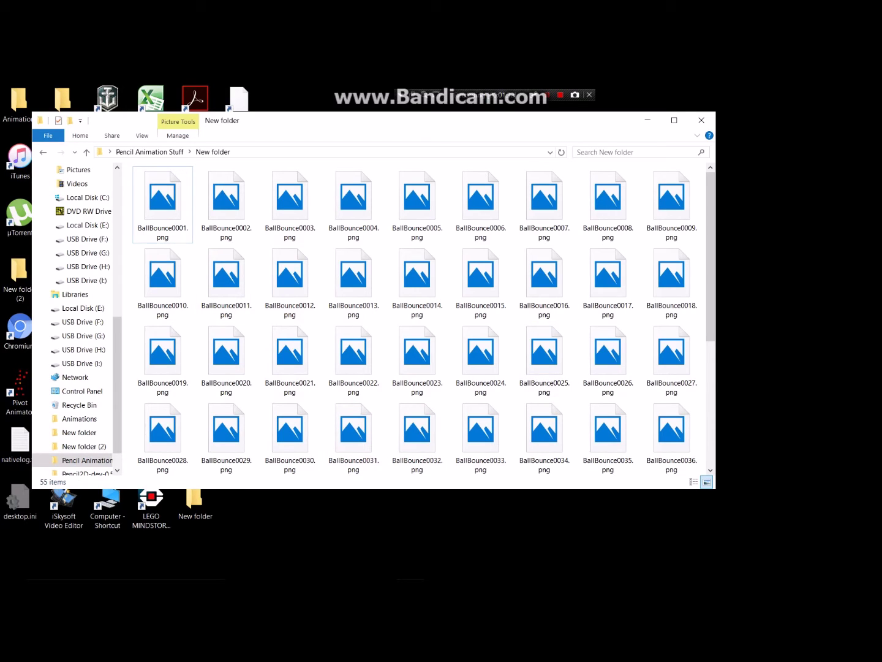
{"action": "left_click", "coordinate": [13, 568]}
{"action": "left_click", "coordinate": [68, 305]}
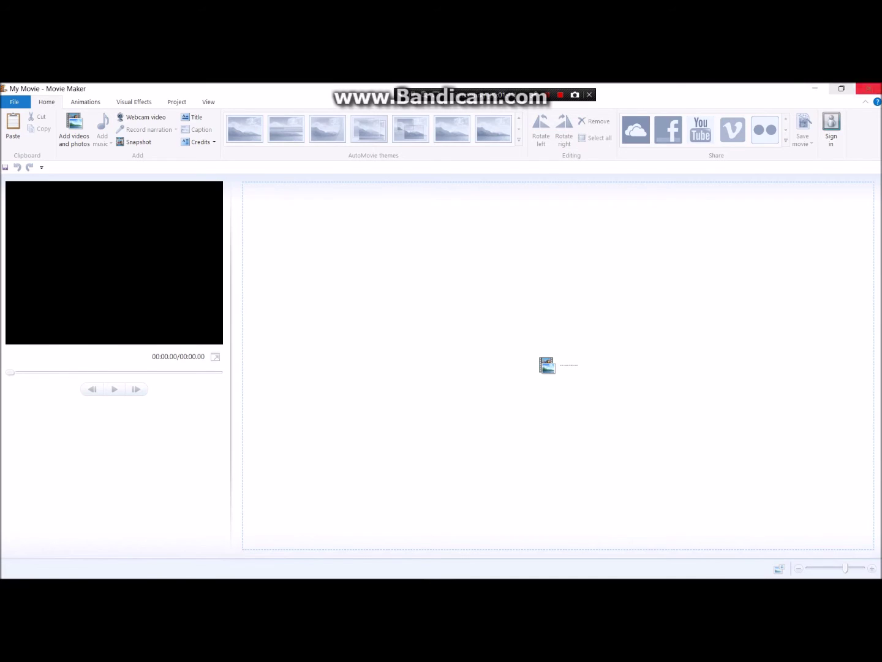
{"action": "left_click", "coordinate": [841, 89]}
{"action": "left_click_drag", "start_coordinate": [551, 160], "coordinate": [600, 165]}
- Select all BallBounce frames in File Explorer's New folder and add them to the Movie Maker project
{"action": "key", "text": "alt+Tab"}
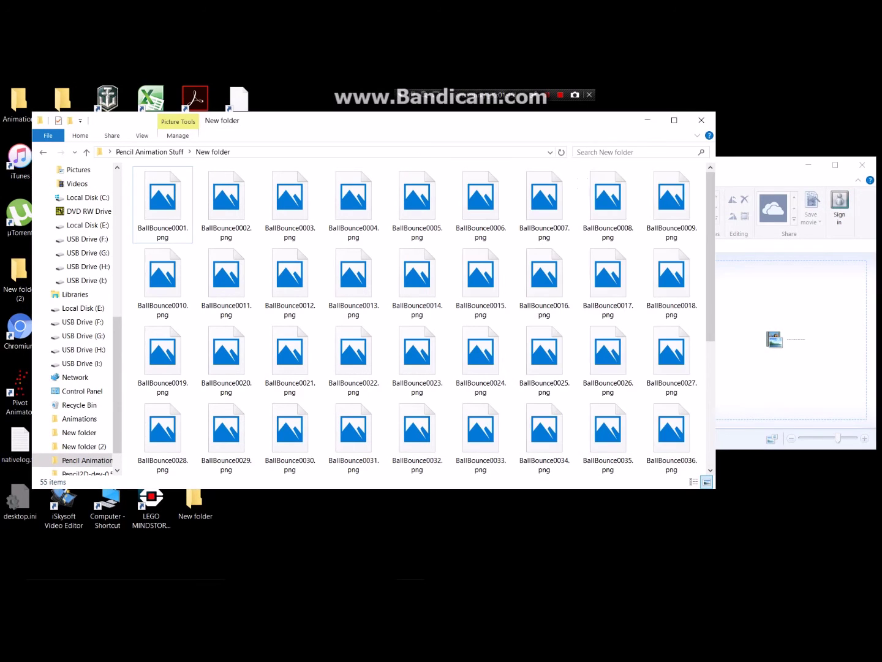
{"action": "key", "text": "ctrl+a"}
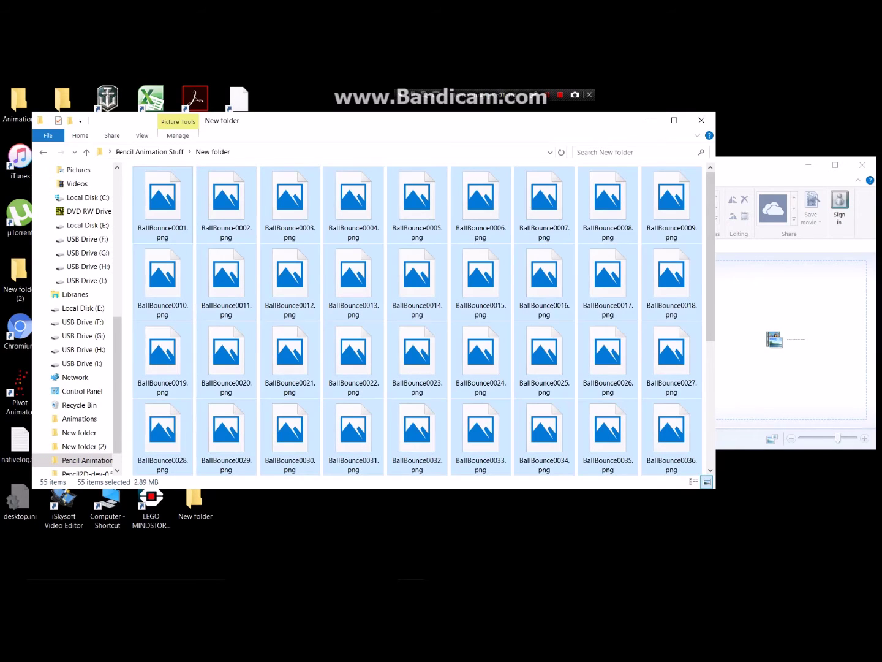
{"action": "left_click_drag", "start_coordinate": [226, 196], "coordinate": [786, 313]}
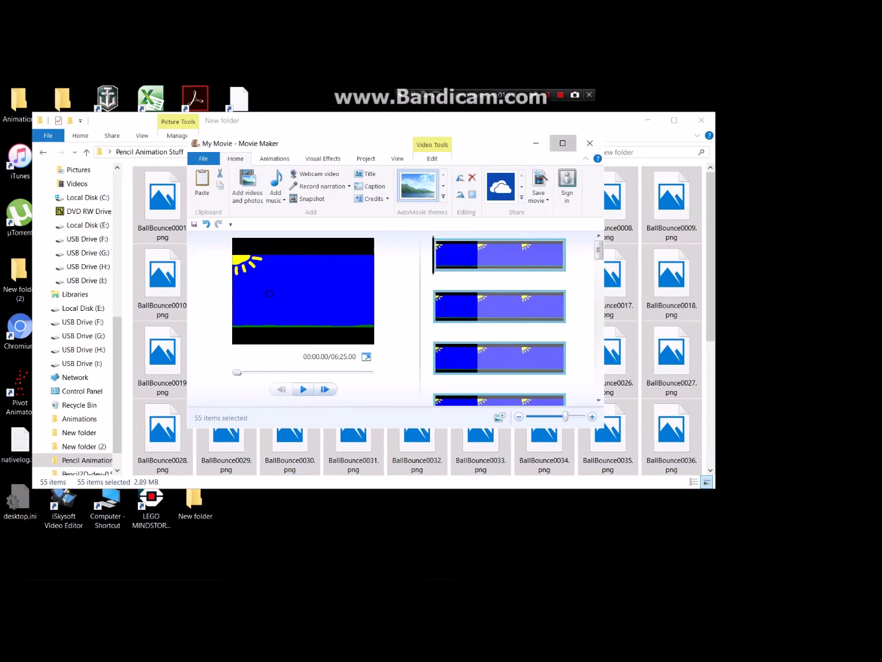
- Maximize Movie Maker and set the duration of all imported frames to 0.08 seconds
{"action": "left_click", "coordinate": [562, 143]}
{"action": "scroll", "coordinate": [525, 345], "scroll_direction": "down", "scroll_amount": 5}
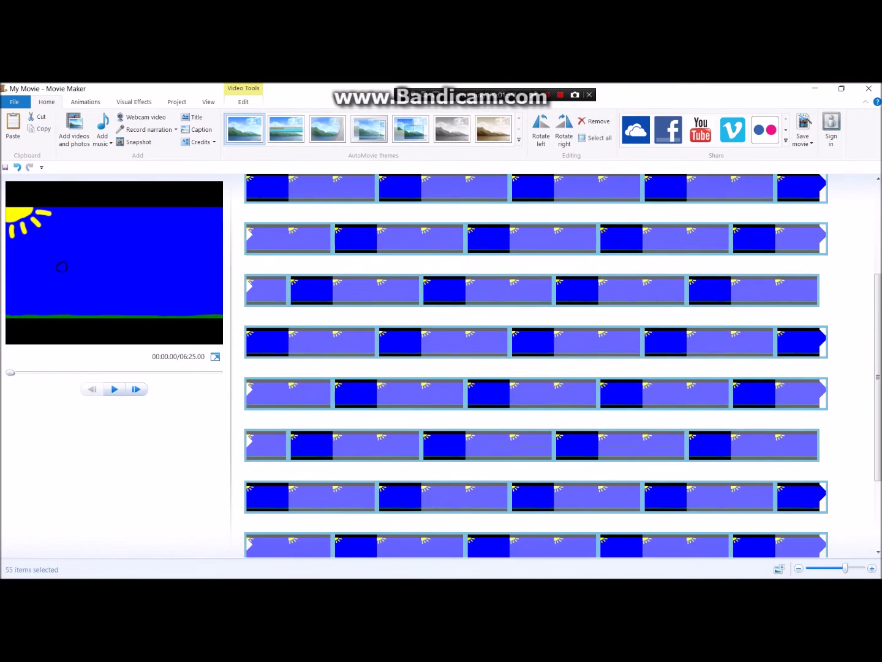
{"action": "scroll", "coordinate": [540, 333], "scroll_direction": "up", "scroll_amount": 3}
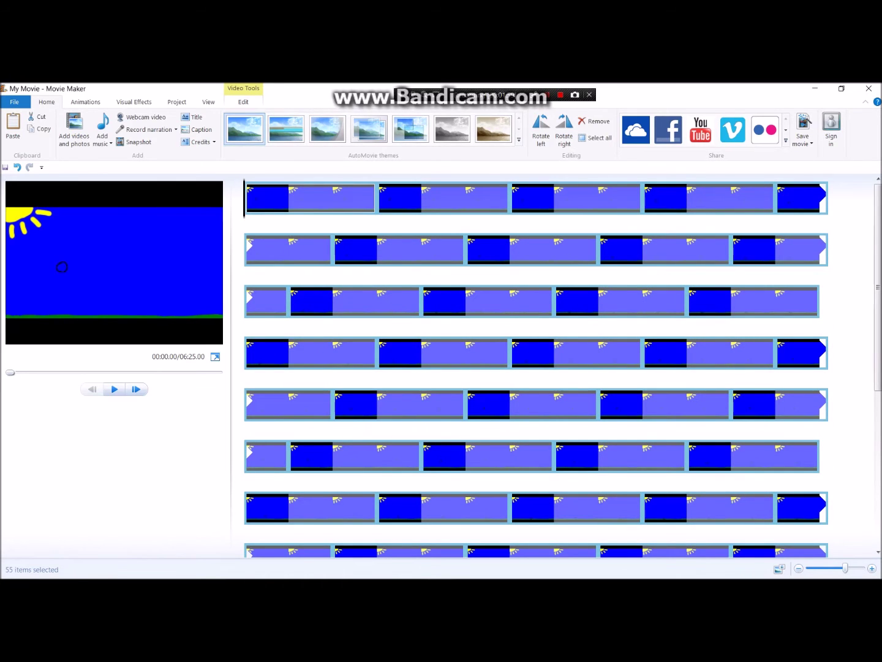
{"action": "left_click", "coordinate": [242, 102]}
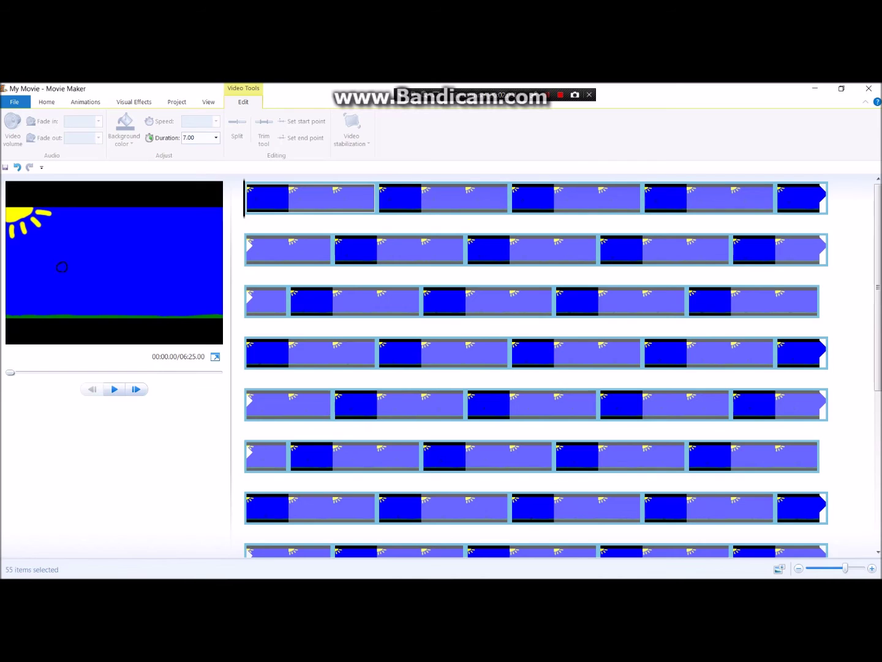
{"action": "left_click", "coordinate": [190, 137]}
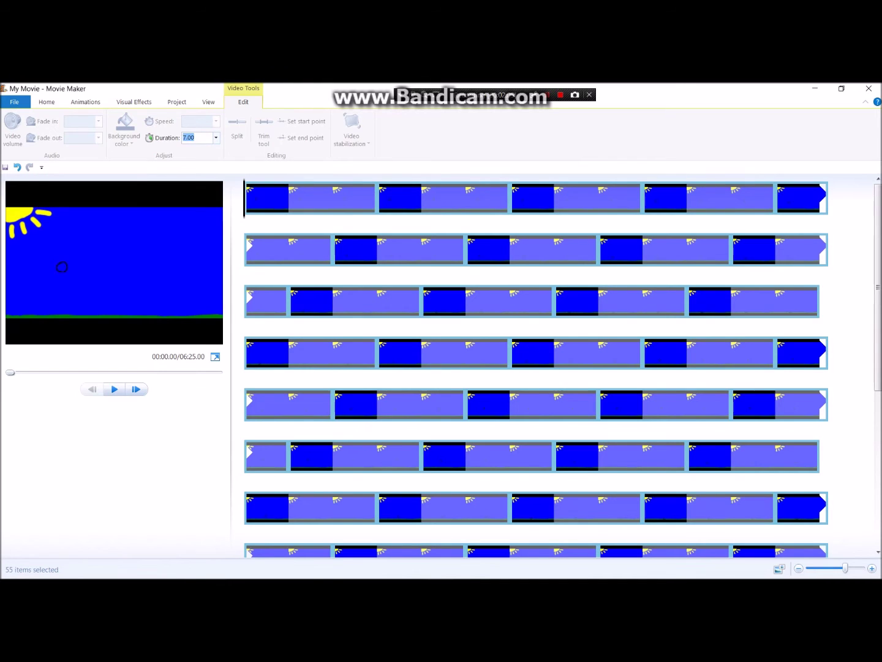
{"action": "type", "text": "0.08"}
{"action": "key", "text": "Return"}
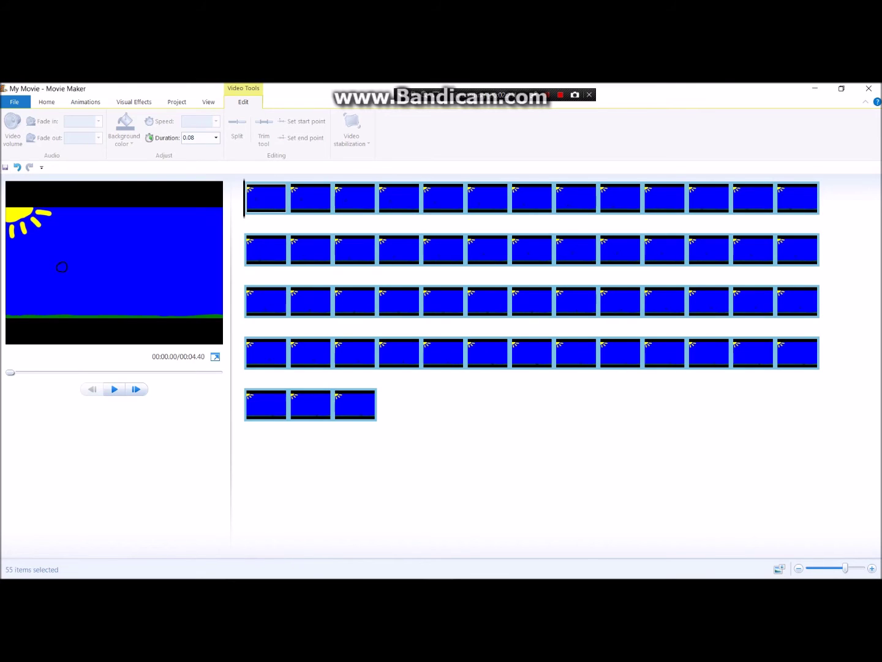
- Play the movie preview through twice, returning to the first frame between playbacks
{"action": "left_click", "coordinate": [114, 388]}
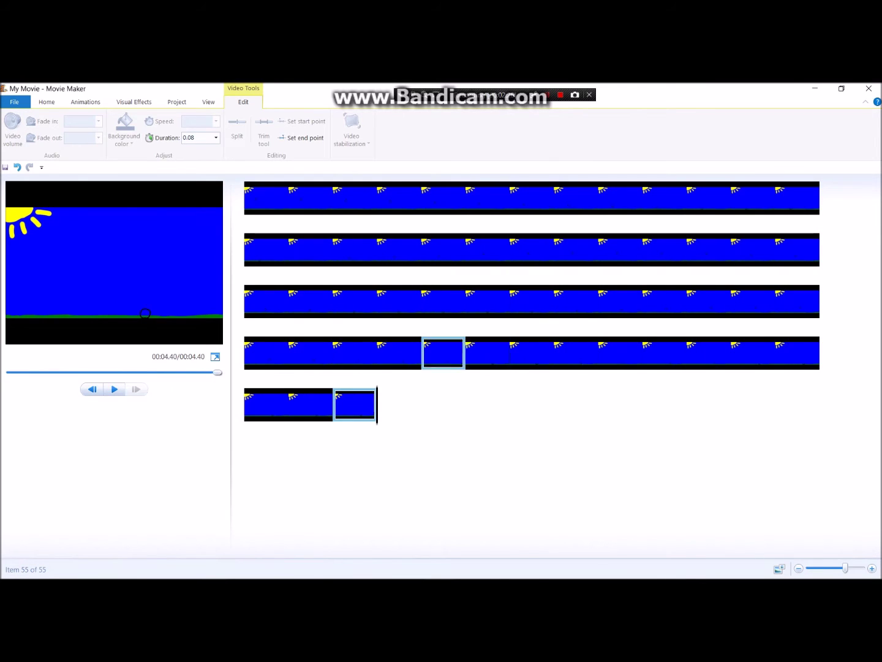
{"action": "key", "text": "Home"}
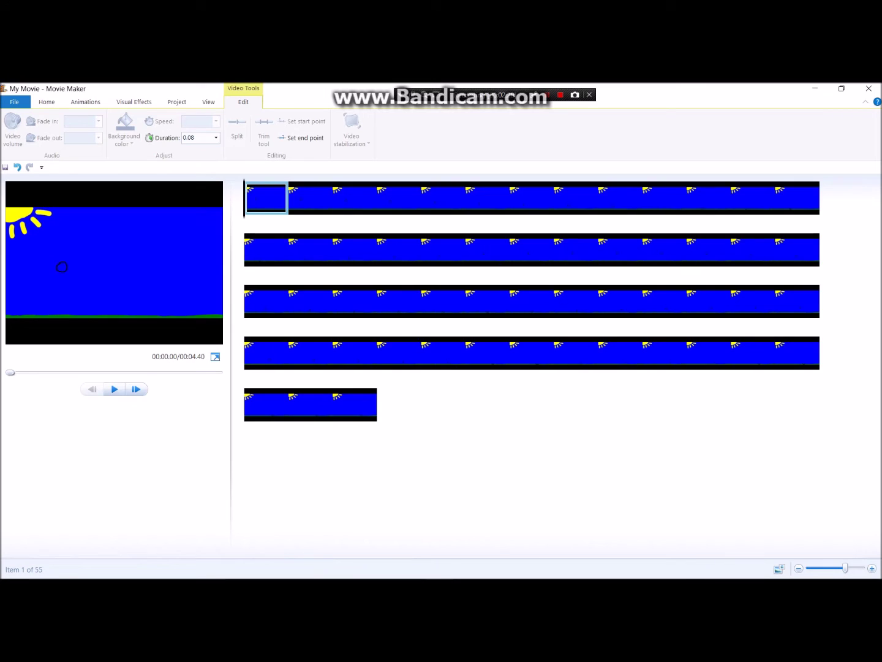
{"action": "left_click", "coordinate": [114, 389]}
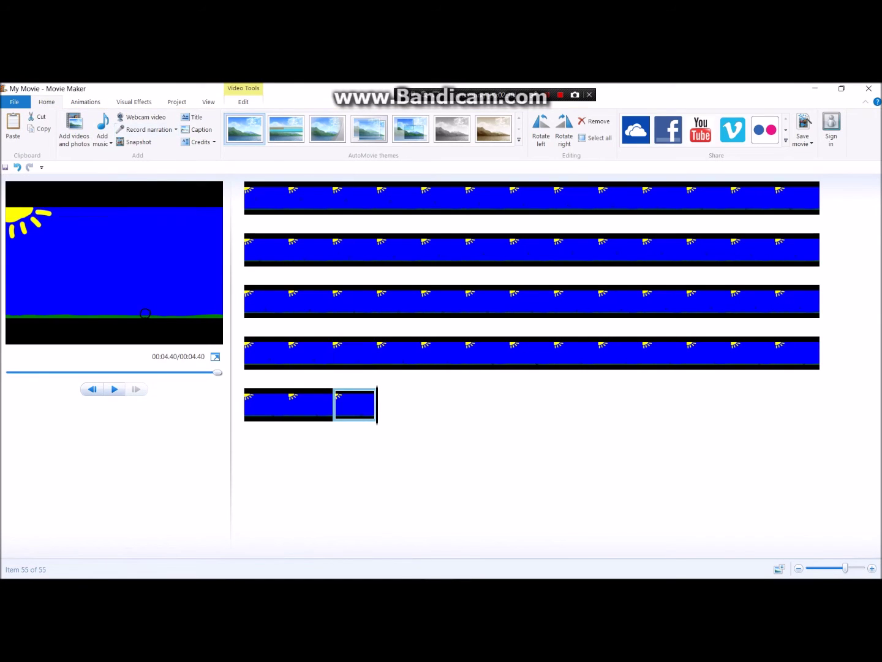
- Examine the opening frames on the storyboard, play the start of the movie, and return to the first frame
{"action": "left_click", "coordinate": [247, 202]}
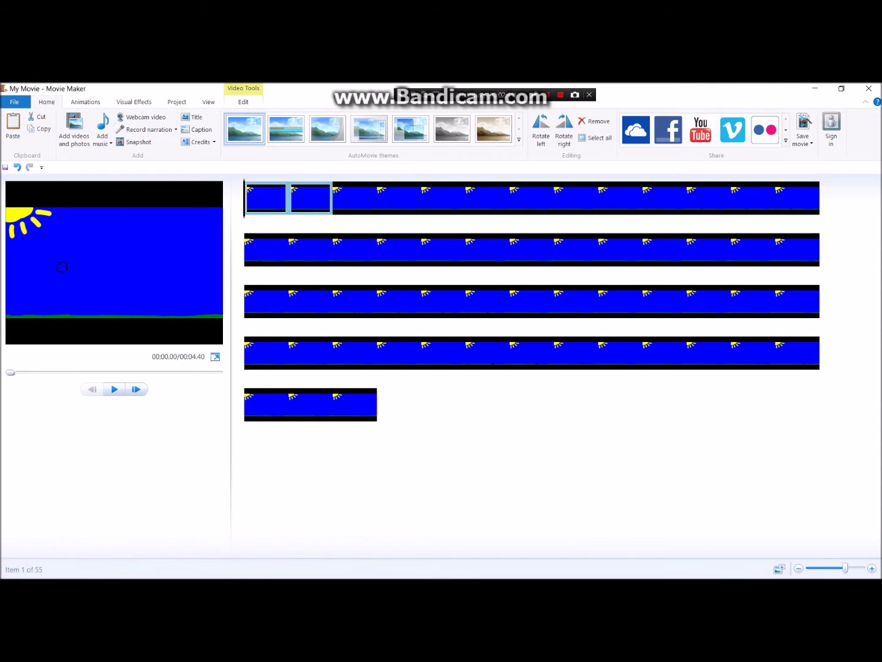
{"action": "left_click", "coordinate": [320, 202]}
{"action": "left_click", "coordinate": [357, 202]}
{"action": "left_click", "coordinate": [412, 199]}
{"action": "left_click", "coordinate": [488, 199]}
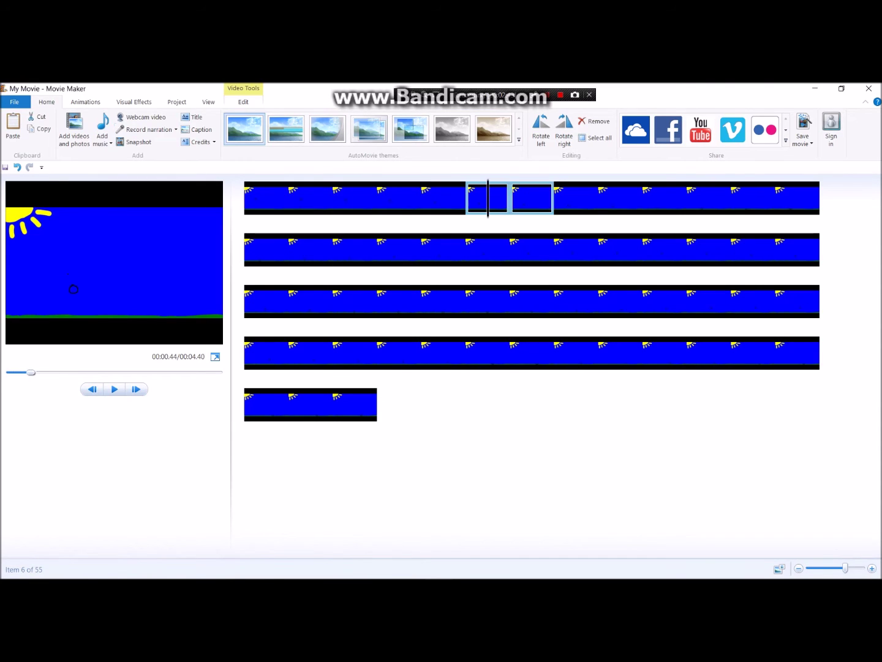
{"action": "left_click", "coordinate": [246, 200]}
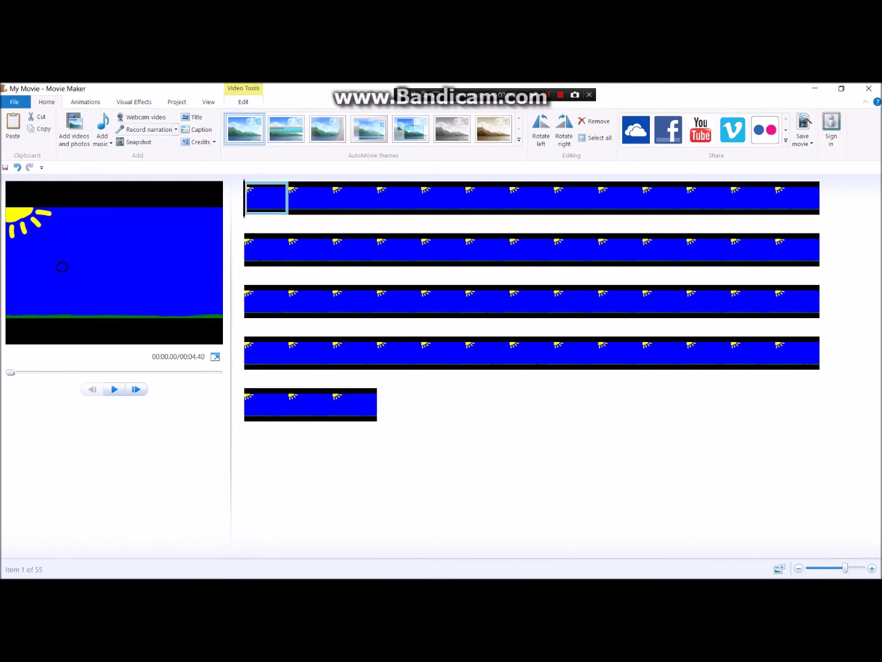
{"action": "key", "text": "space"}
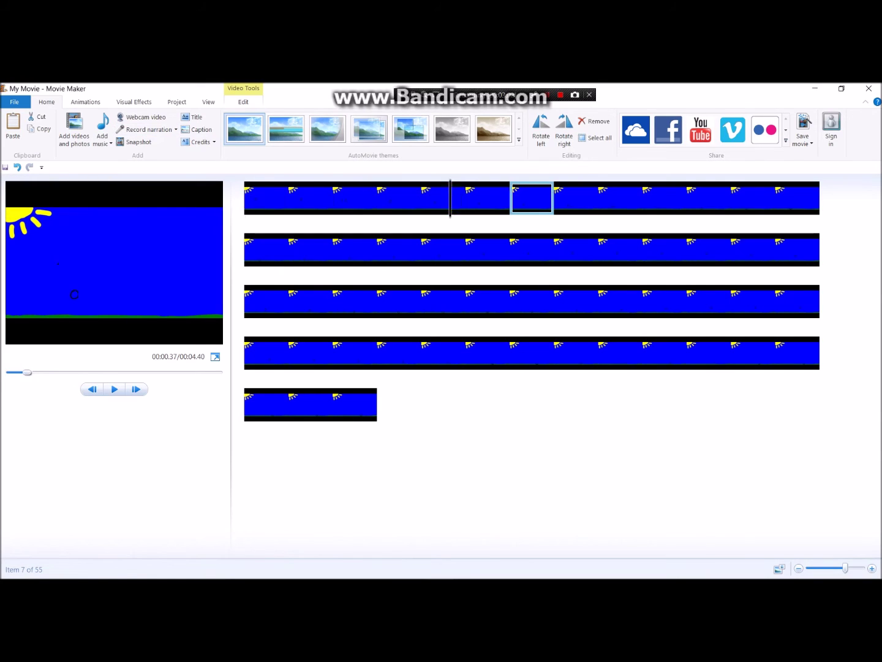
{"action": "left_click_drag", "start_coordinate": [544, 197], "coordinate": [619, 197]}
{"action": "left_click", "coordinate": [248, 197]}
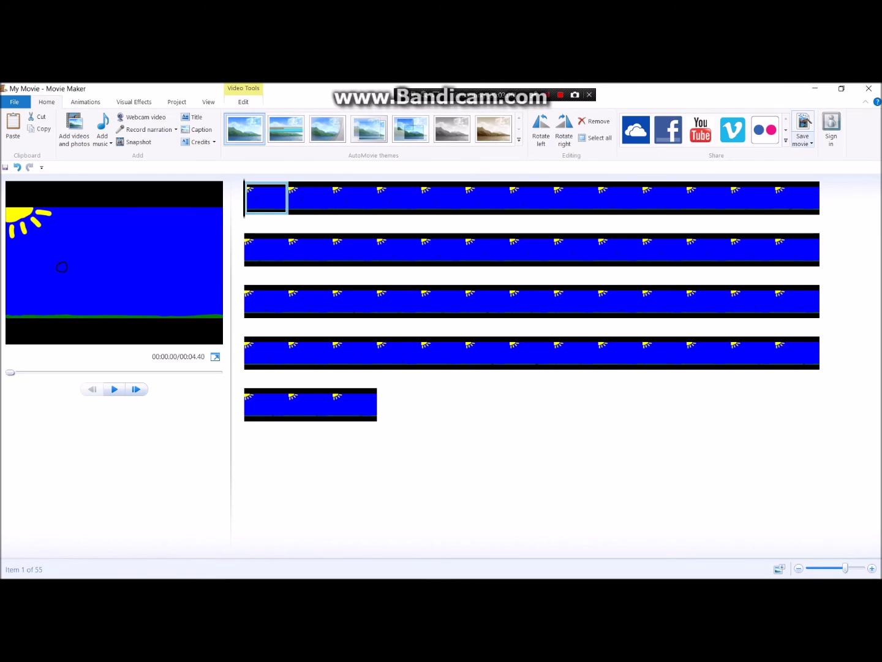
- Save the movie to the Pictures folder as an MPEG-4/H.264 video named BallBounce.mp4
{"action": "left_click", "coordinate": [803, 142]}
{"action": "left_click", "coordinate": [759, 171]}
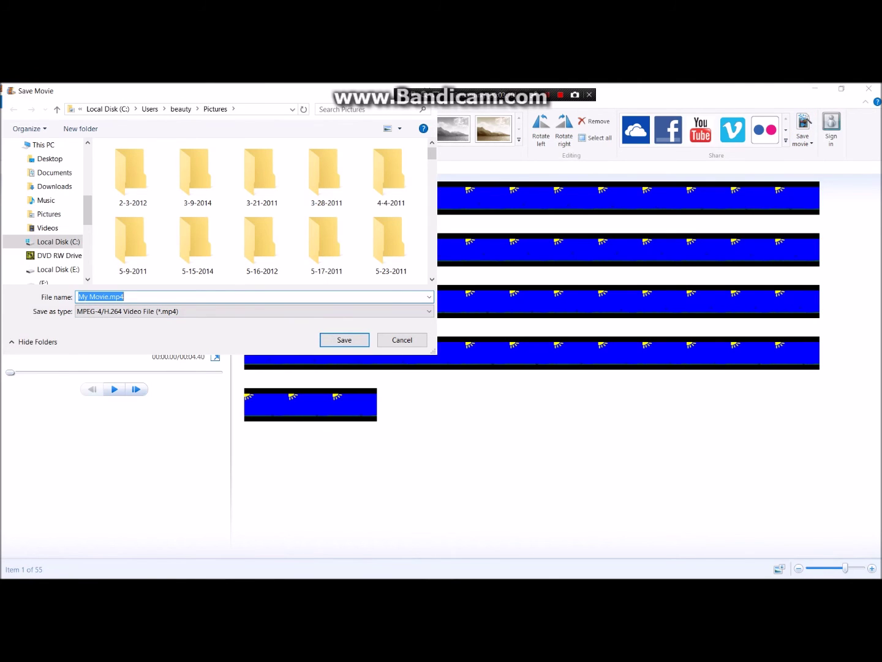
{"action": "left_click", "coordinate": [103, 297]}
{"action": "key", "text": "BackSpace"}
{"action": "key", "text": "BackSpace"}
{"action": "key", "text": "BackSpace"}
{"action": "key", "text": "BackSpace"}
{"action": "key", "text": "BackSpace"}
{"action": "key", "text": "BackSpace"}
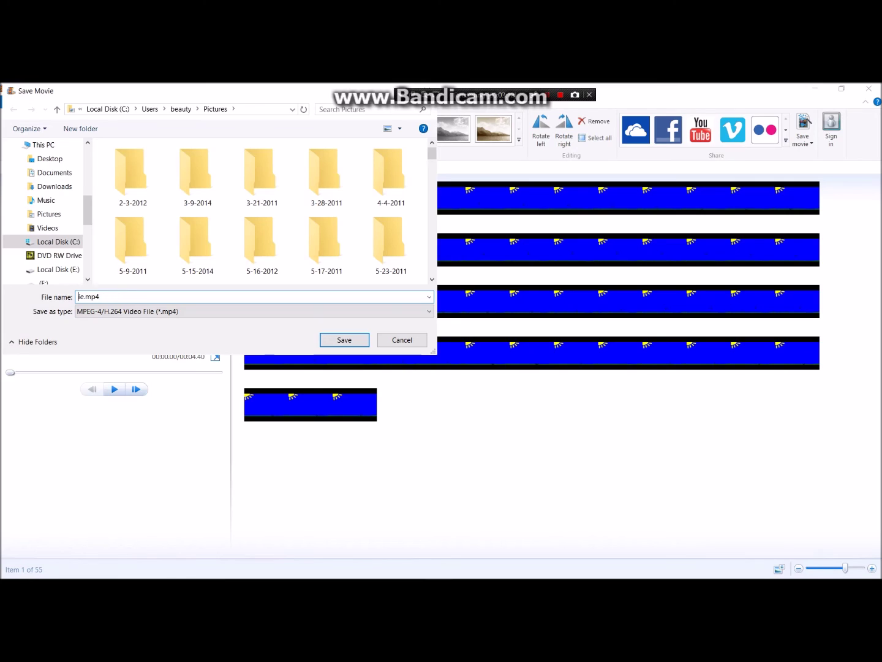
{"action": "key", "text": "Delete"}
{"action": "type", "text": "BallBo"}
{"action": "key", "text": "BackSpace"}
{"action": "type", "text": "nce"}
{"action": "key", "text": "Return"}
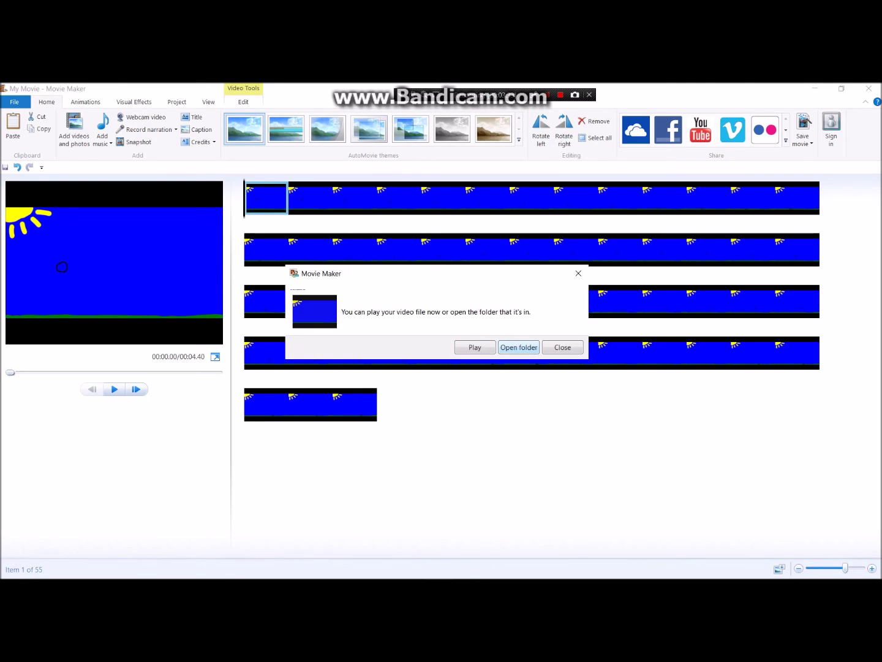
- Open the saved movie's folder, play BallBounce.mp4 through, and close the player and the folder window
{"action": "left_click", "coordinate": [519, 347]}
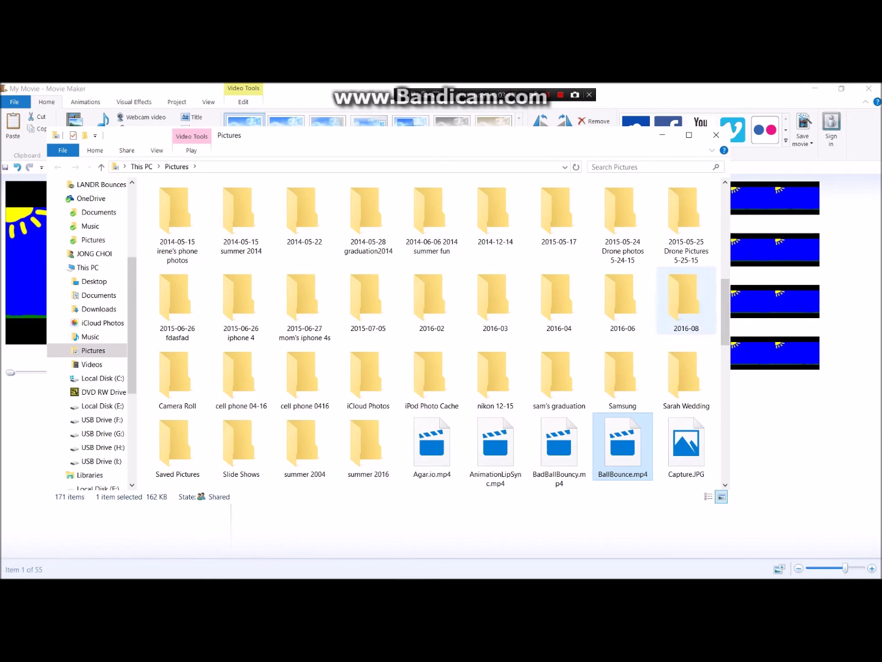
{"action": "mouse_move", "coordinate": [623, 446]}
{"action": "left_mouse_down"}
{"action": "mouse_move", "coordinate": [636, 424]}
{"action": "mouse_move", "coordinate": [624, 445]}
{"action": "left_mouse_up"}
{"action": "double_click", "coordinate": [623, 446]}
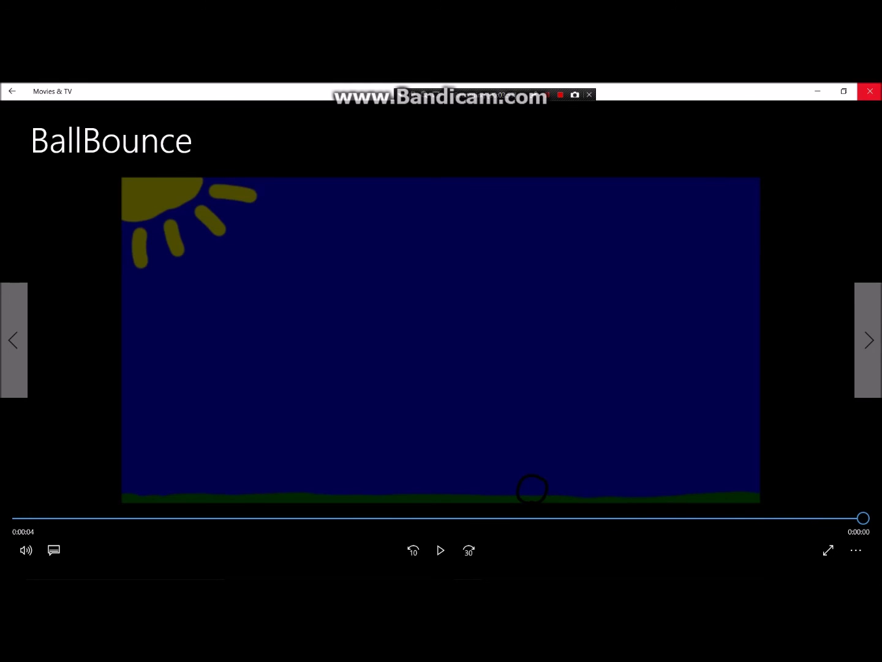
{"action": "left_click", "coordinate": [869, 92]}
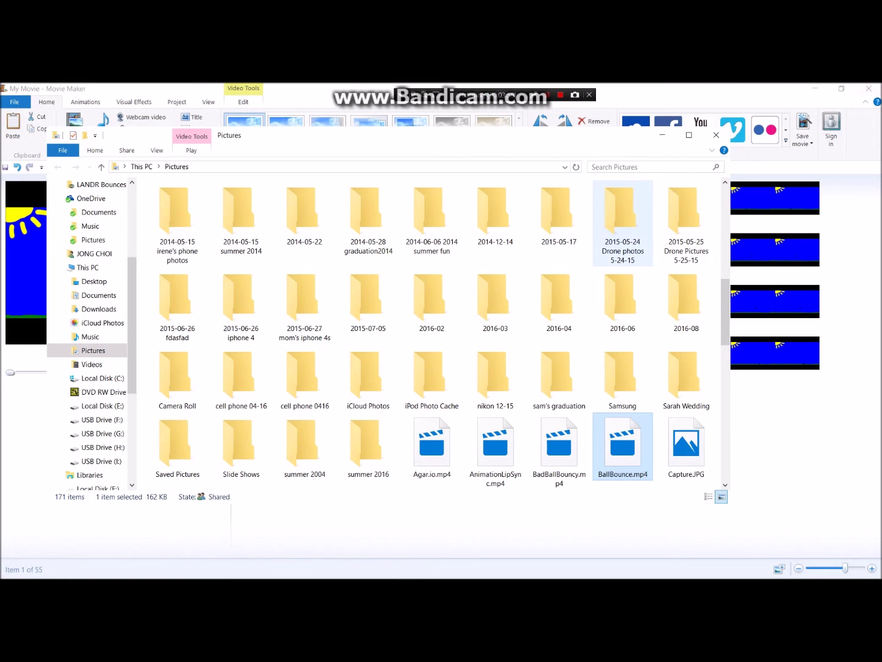
{"action": "left_click", "coordinate": [716, 133]}
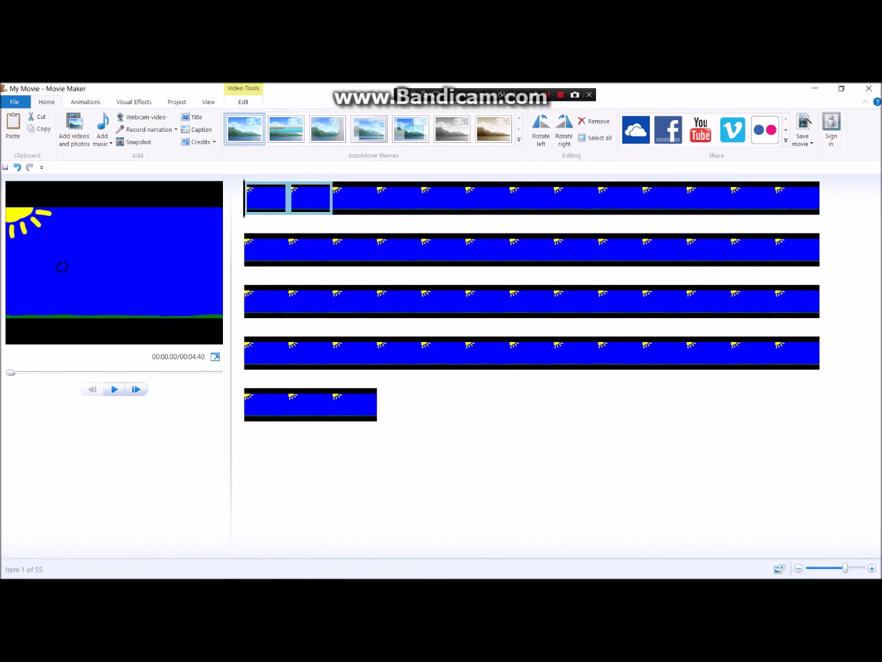